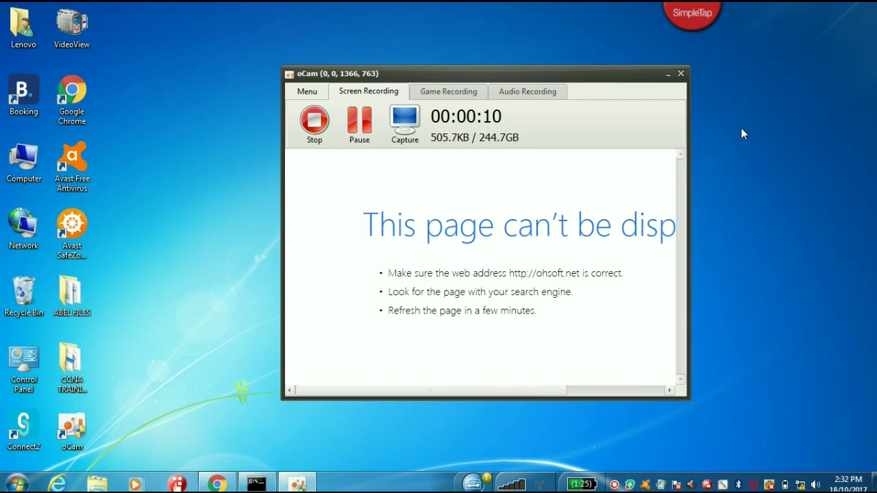
# Minimise the oCam recorder window to clear the desktop
pyautogui.click(666, 74)
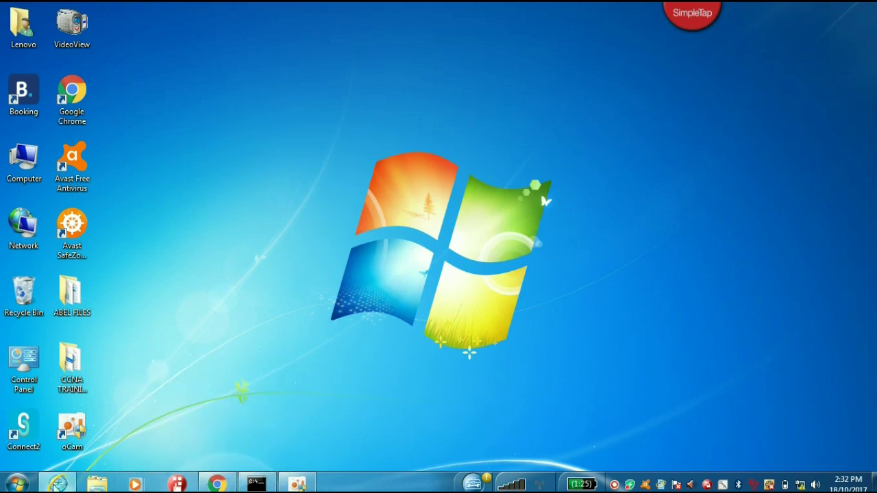
# Open Internet Explorer and browse to the router address 192.168.1.1
pyautogui.click(57, 484)
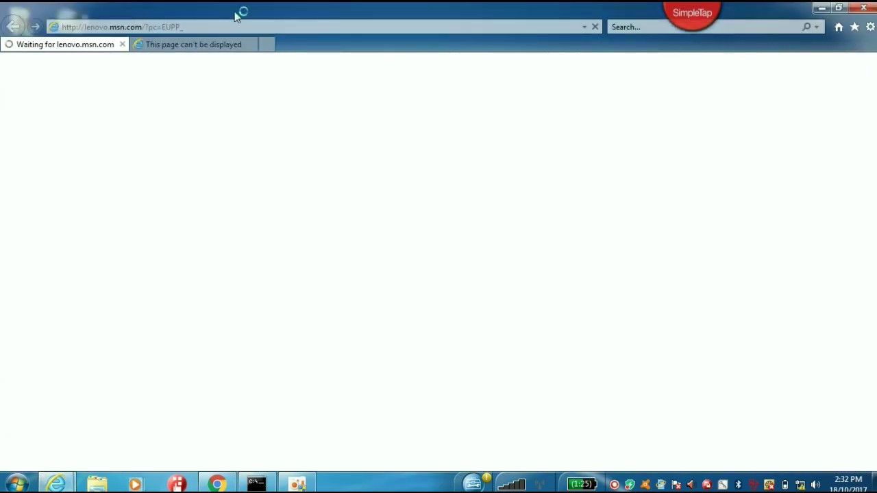
pyautogui.click(209, 26)
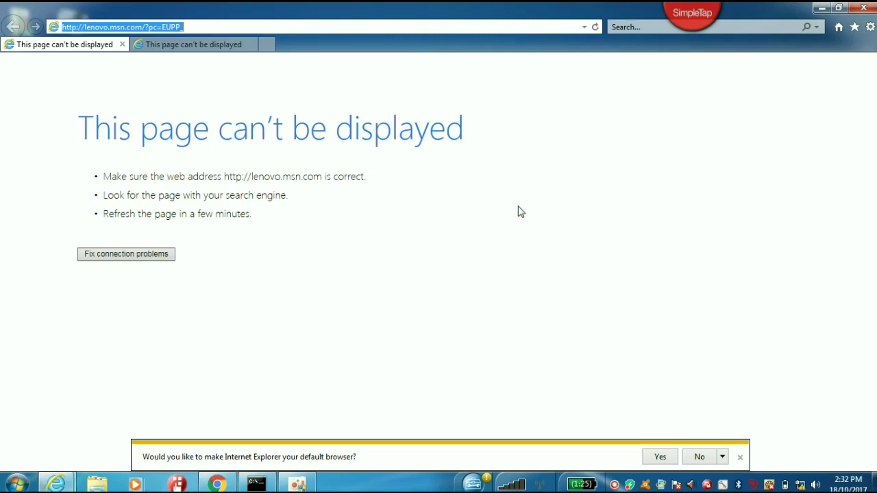
pyautogui.write('19')
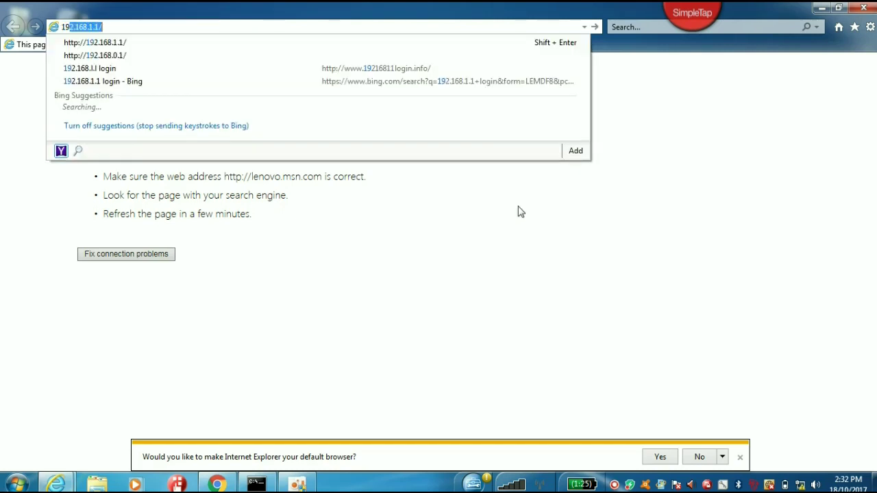
pyautogui.write('2.1')
pyautogui.write('68')
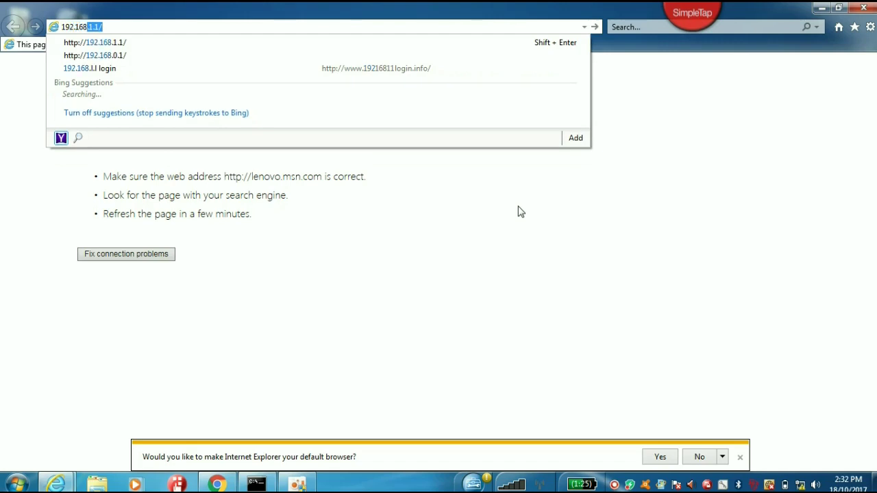
pyautogui.write('.1.1')
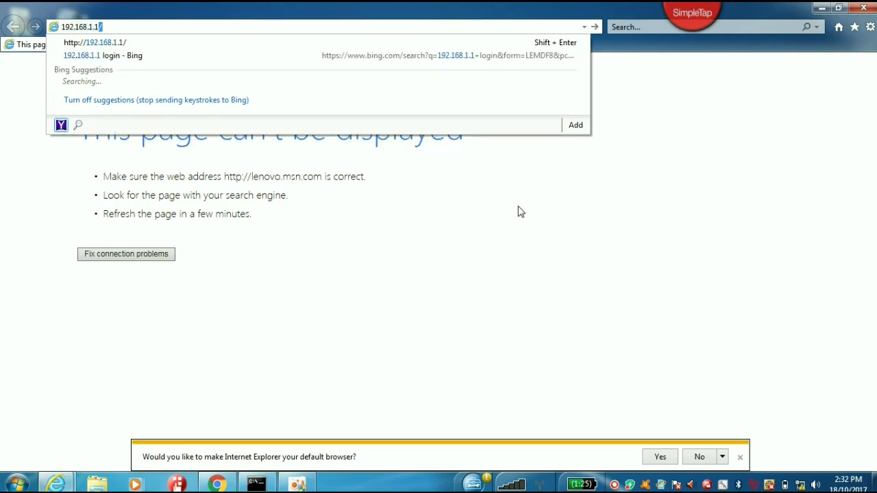
pyautogui.press('Return')
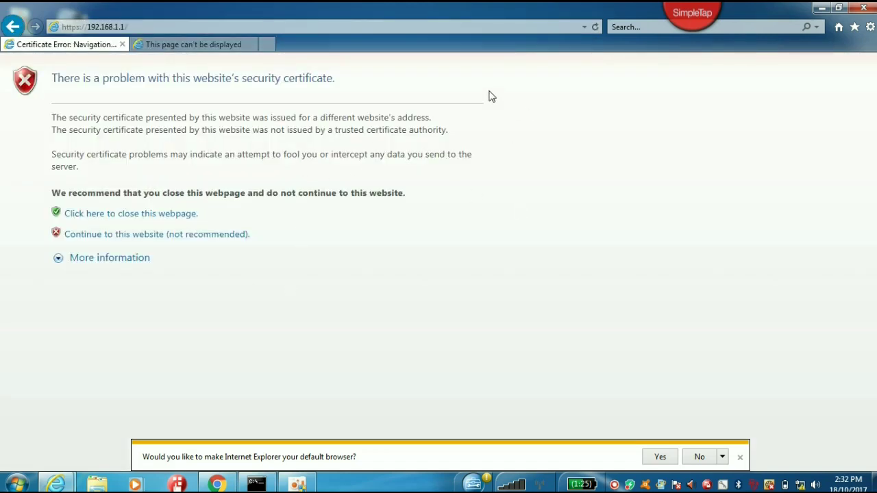
# Expand More information on the certificate warning and continue to the router's login page
pyautogui.click(138, 29)
pyautogui.click(286, 302)
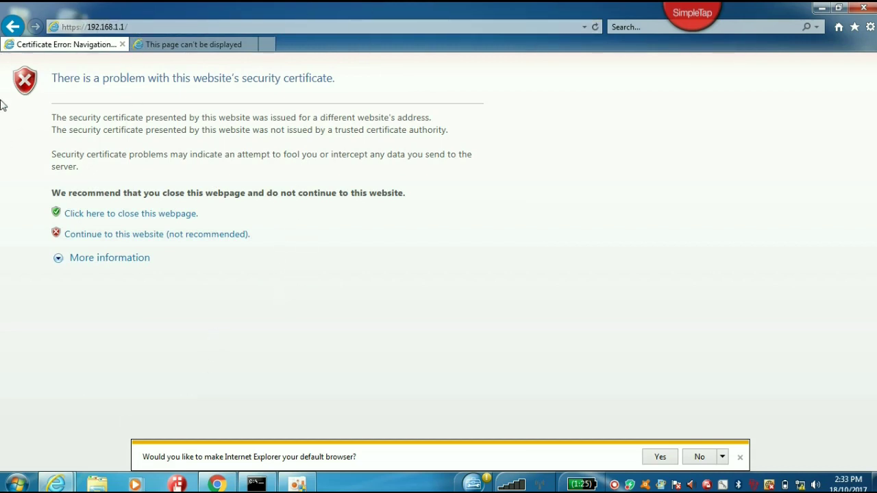
pyautogui.click(114, 260)
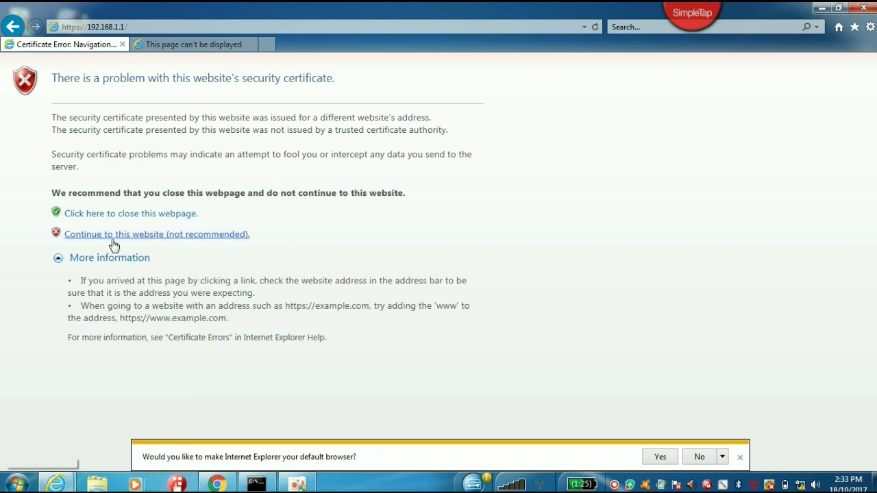
pyautogui.click(112, 236)
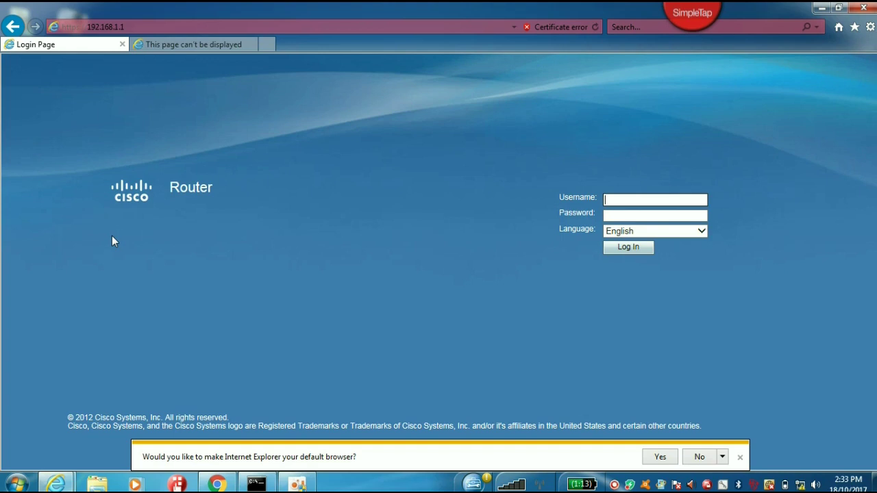
# Enter username cisco and the admin password, correcting a mistyped character
pyautogui.write('cisco')
pyautogui.click(635, 218)
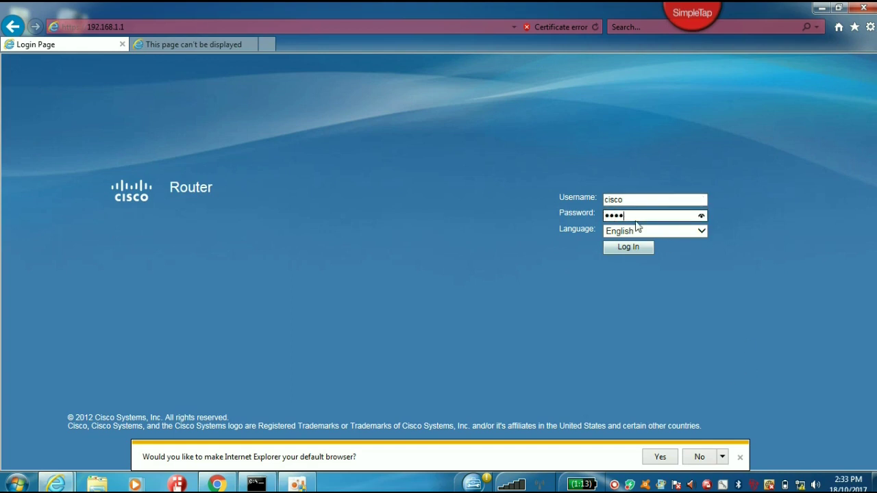
# Log in, decline saving the password, and cancel the setup wizard with 'Don't show on start up' ticked
pyautogui.click(629, 248)
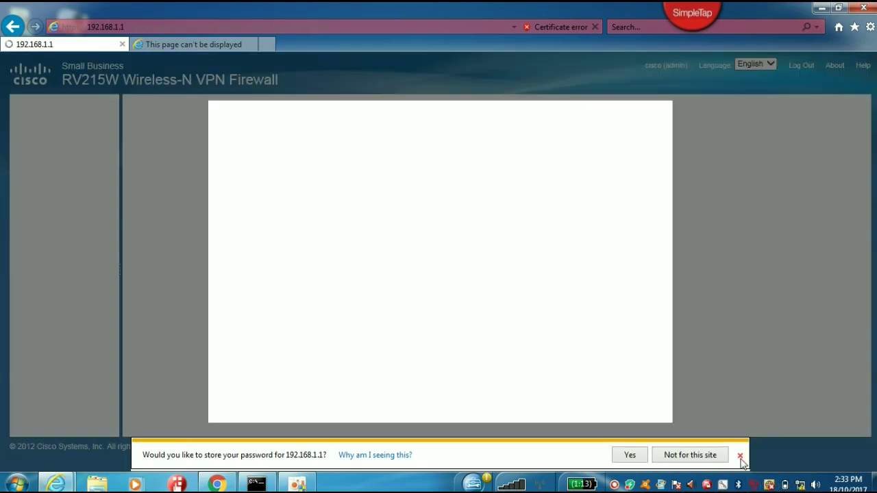
pyautogui.click(740, 459)
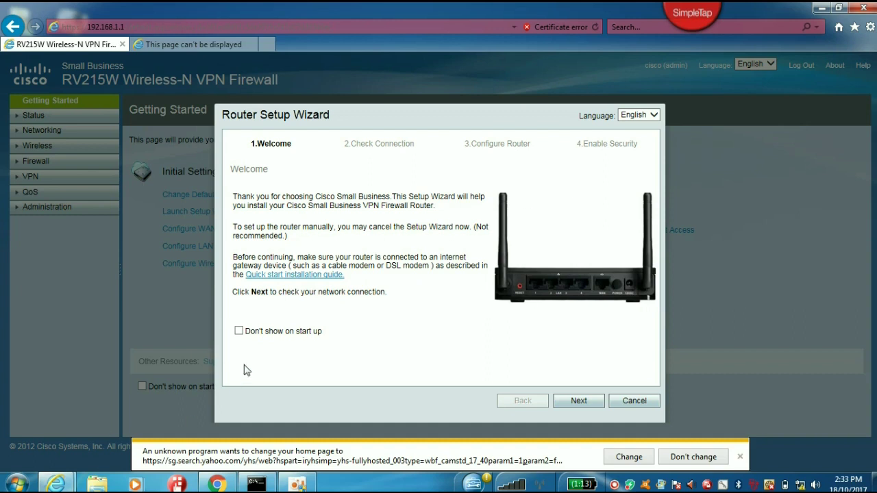
pyautogui.click(238, 330)
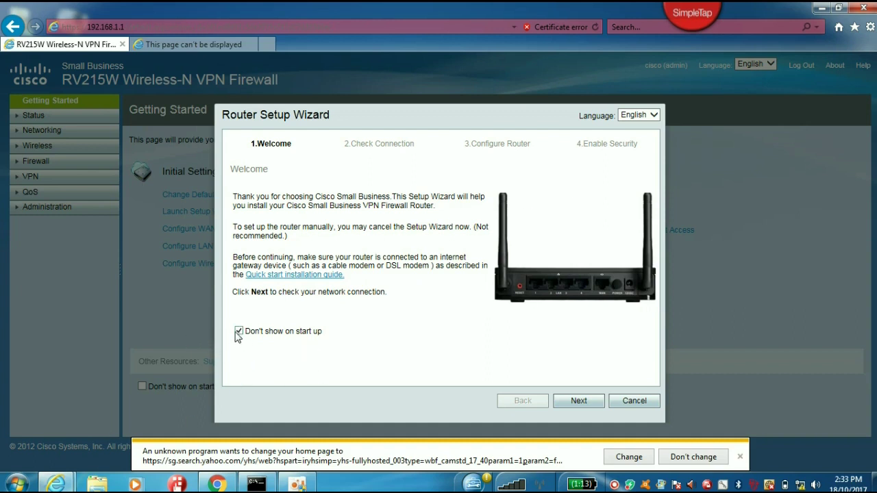
pyautogui.click(633, 401)
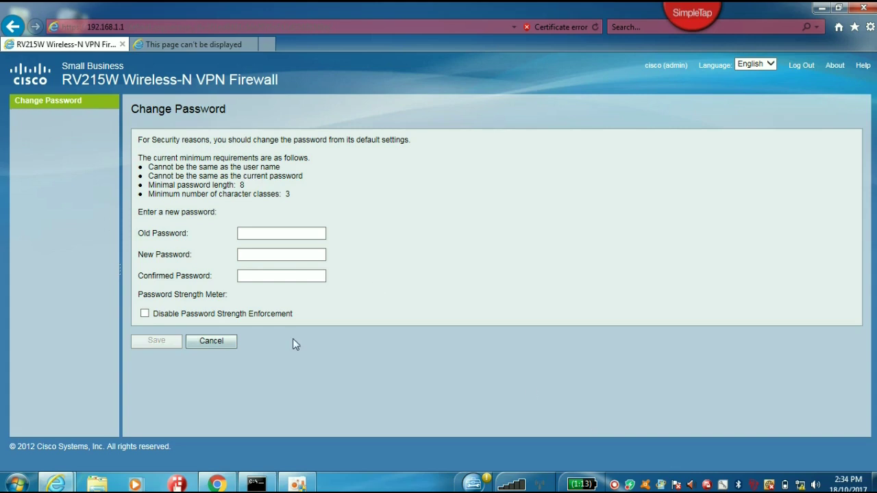
# Enter the old password and the new password twice, disable strength enforcement, and save
pyautogui.click(270, 233)
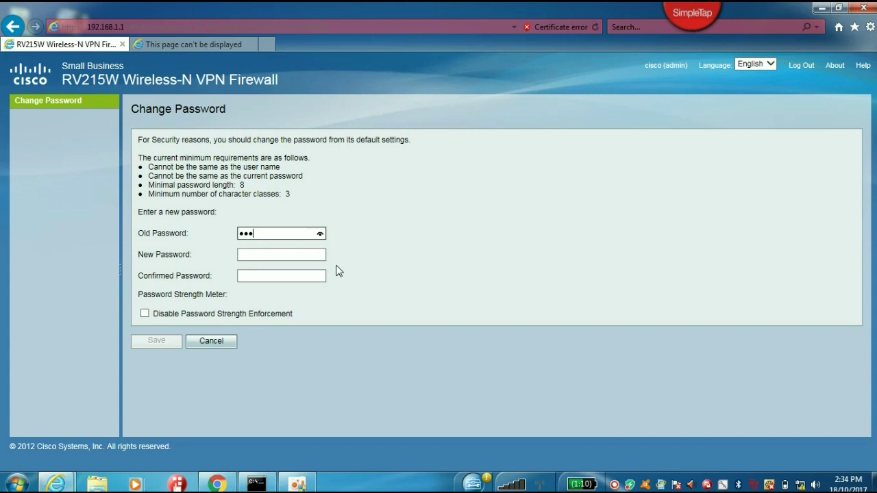
pyautogui.click(281, 256)
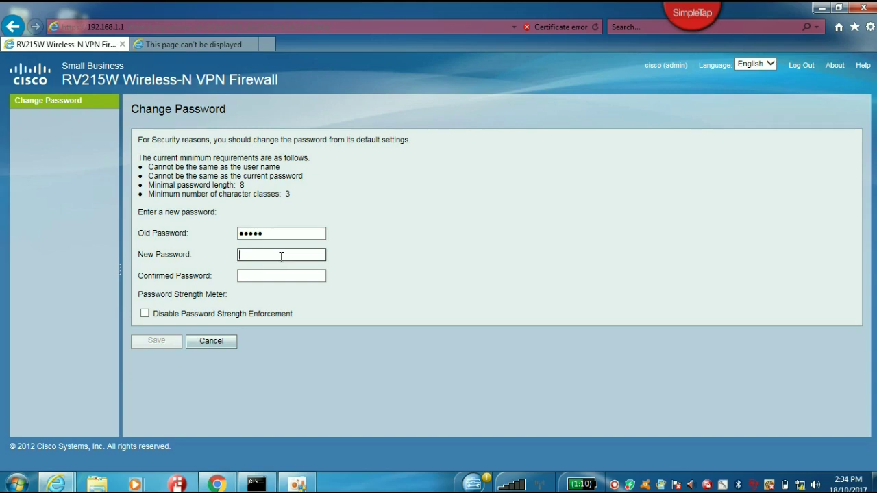
pyautogui.write('******')
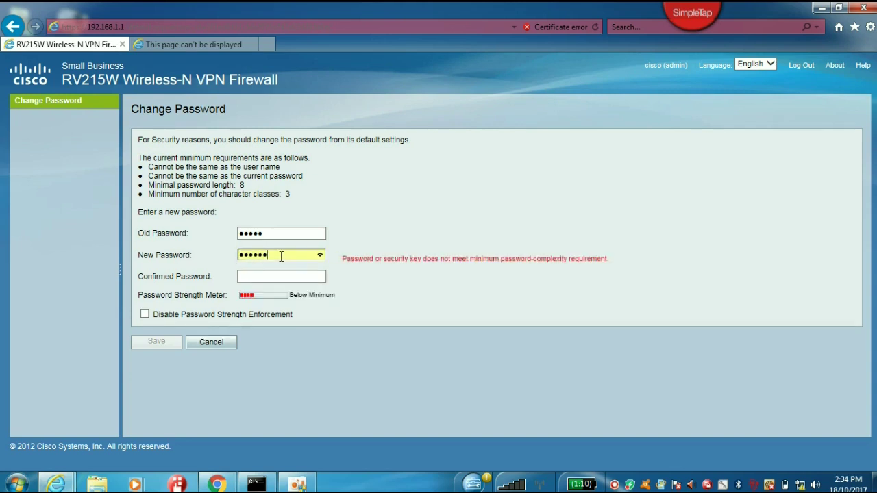
pyautogui.write('****')
pyautogui.click(263, 276)
pyautogui.write('******')
pyautogui.write('***')
pyautogui.write('*')
pyautogui.click(145, 315)
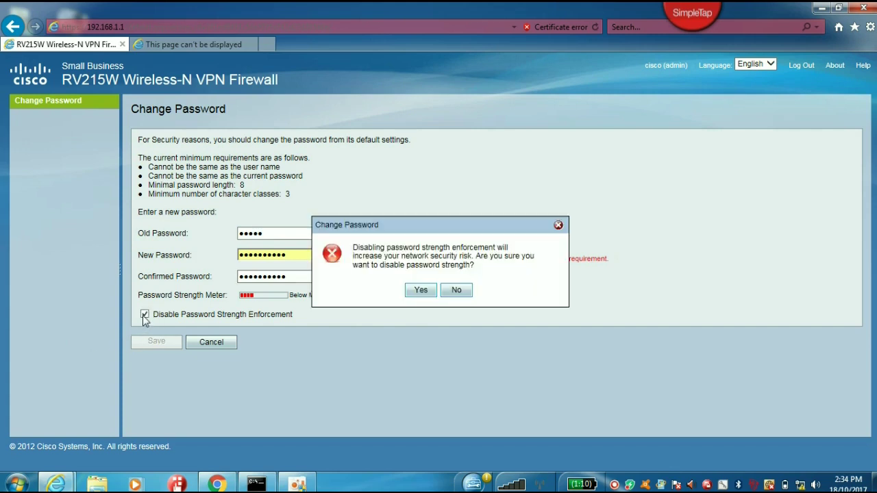
pyautogui.click(422, 290)
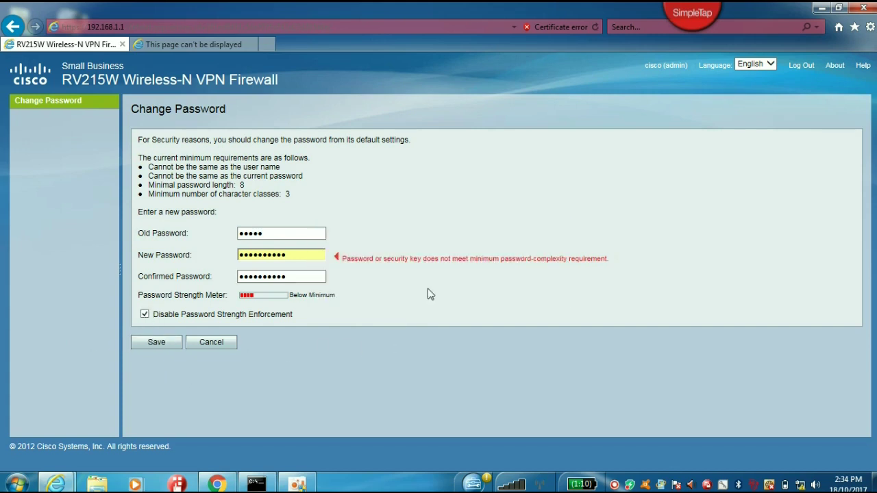
pyautogui.click(164, 344)
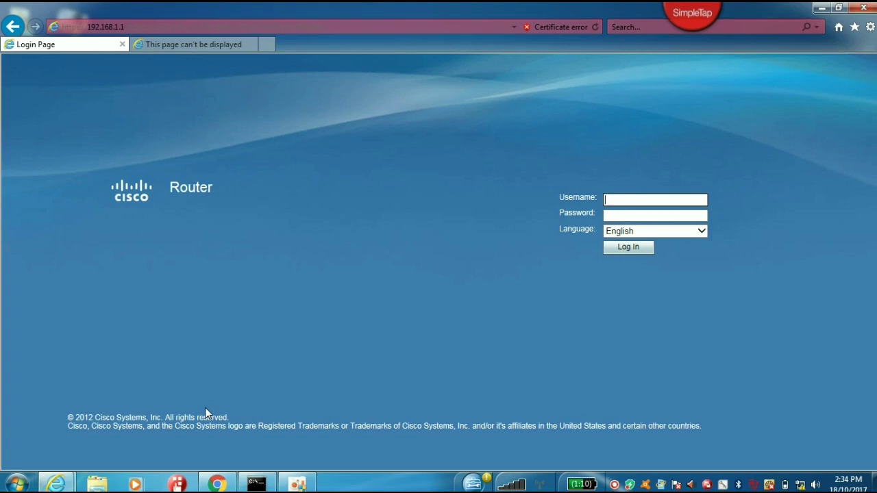
# Log back in as cisco with the new password, dismissing the colour-scheme prompt
pyautogui.write('cisco')
pyautogui.click(624, 215)
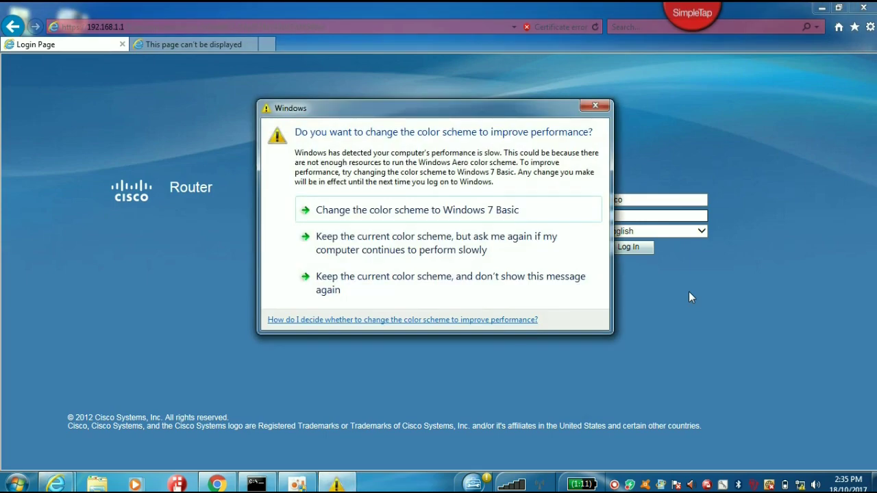
pyautogui.click(594, 106)
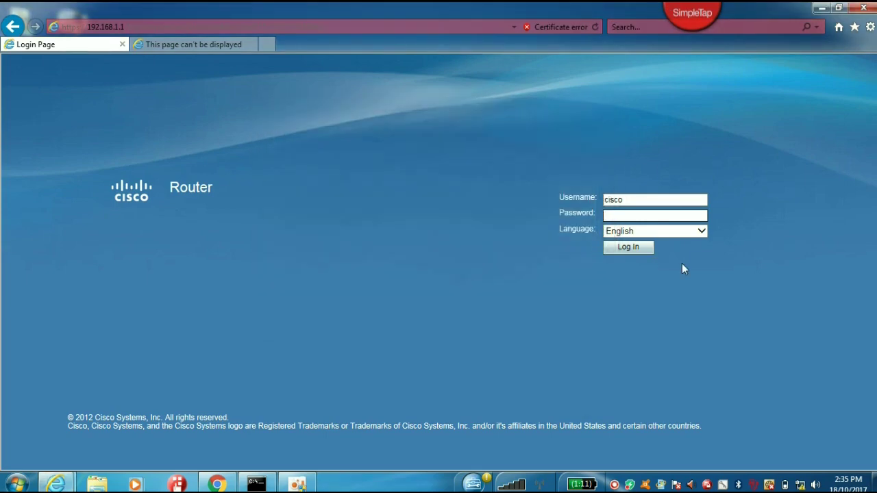
pyautogui.click(628, 248)
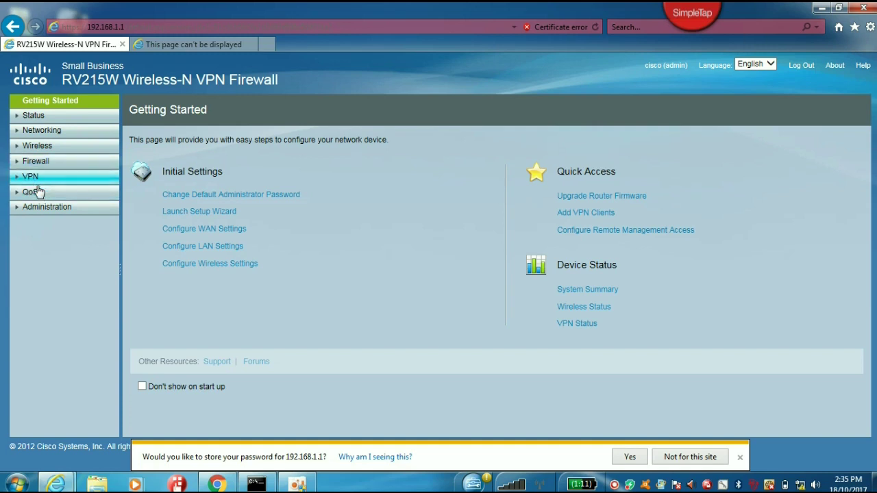
# In Wireless Basic Settings, select the ciscosb1 row and edit it, dismissing the colour-scheme prompt
pyautogui.click(74, 148)
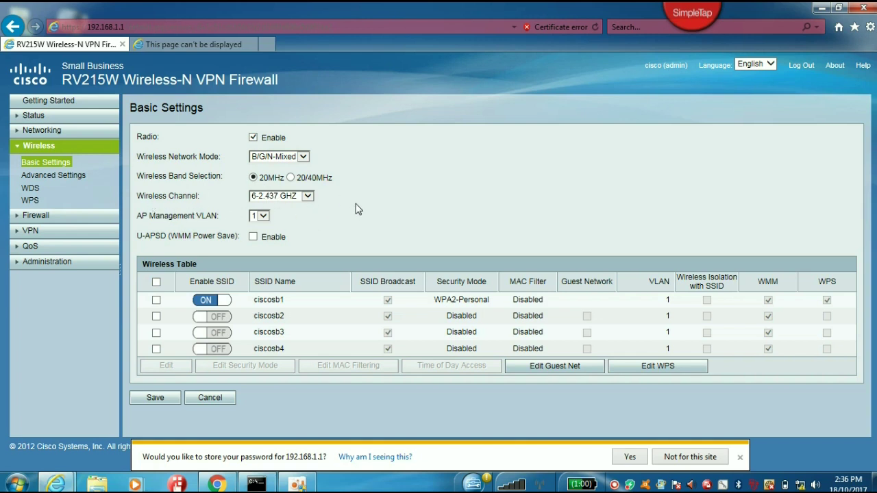
pyautogui.click(156, 301)
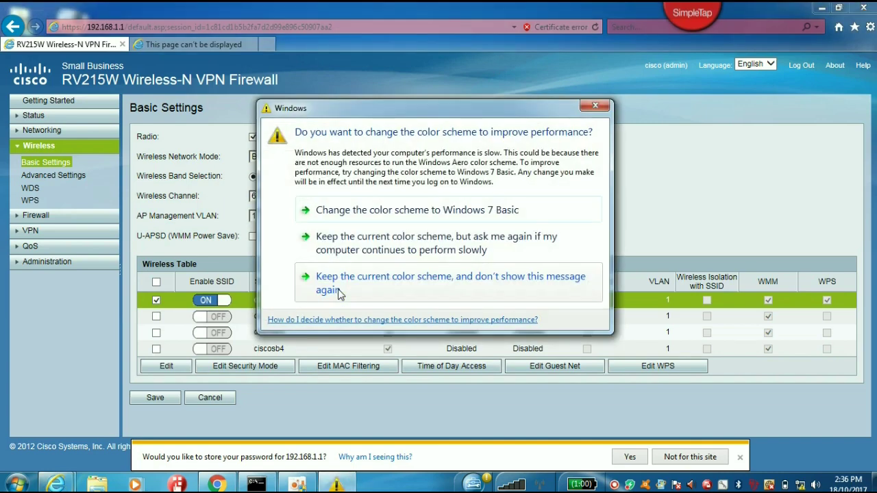
pyautogui.click(595, 106)
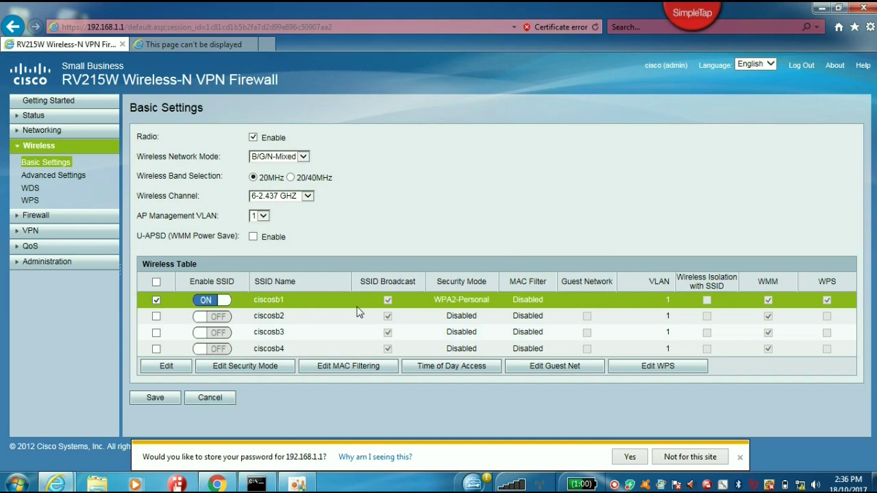
pyautogui.click(166, 368)
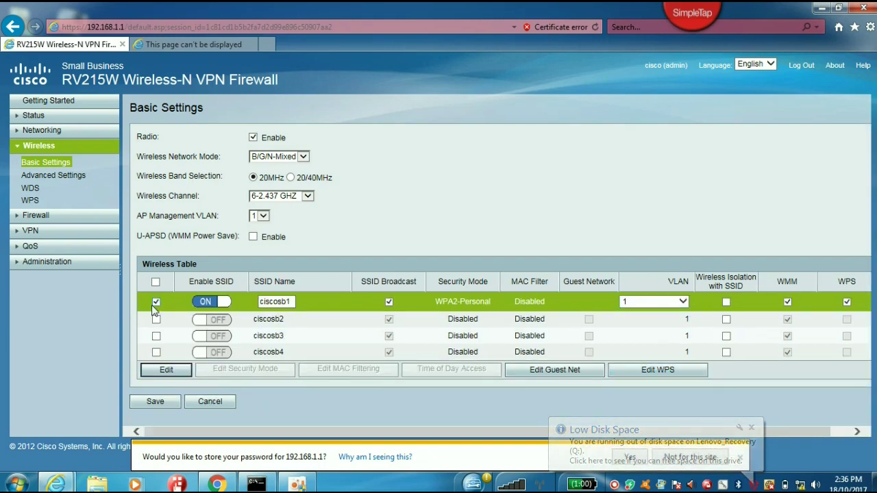
# Replace the SSID name ciscosb1 with Abelrouter
pyautogui.click(286, 296)
pyautogui.click(286, 296)
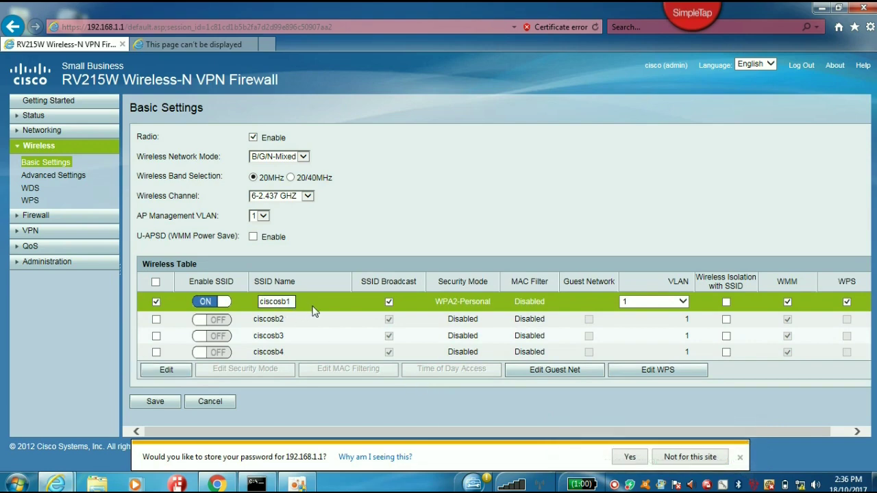
pyautogui.press('BackSpace')
pyautogui.press('BackSpace')
pyautogui.press('BackSpace')
pyautogui.press('BackSpace')
pyautogui.press('BackSpace')
pyautogui.press('BackSpace')
pyautogui.press('BackSpace')
pyautogui.press('BackSpace')
pyautogui.write('A')
pyautogui.write('bel')
pyautogui.write('s')
pyautogui.press('BackSpace')
pyautogui.write('rou')
pyautogui.write('ter')
# Save the Abelrouter name, then select the Abelrouter row in the Wireless Table
pyautogui.click(160, 403)
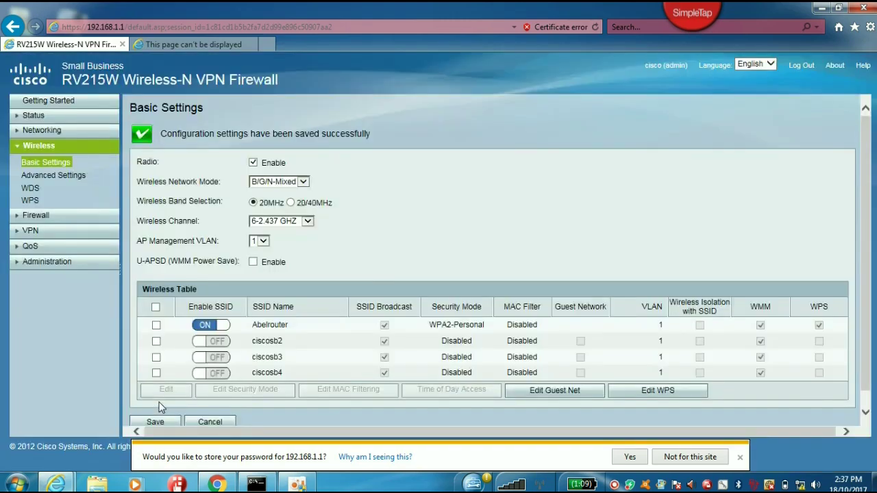
pyautogui.click(157, 325)
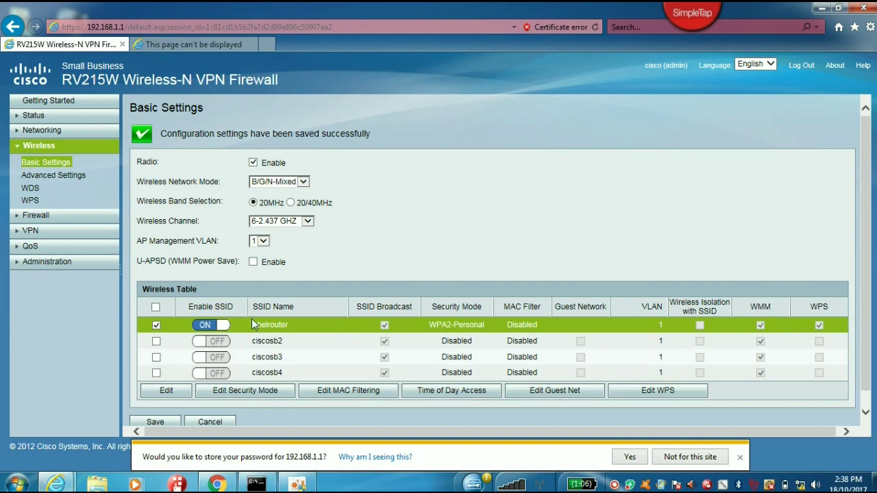
pyautogui.scroll(-1, 406, 260)
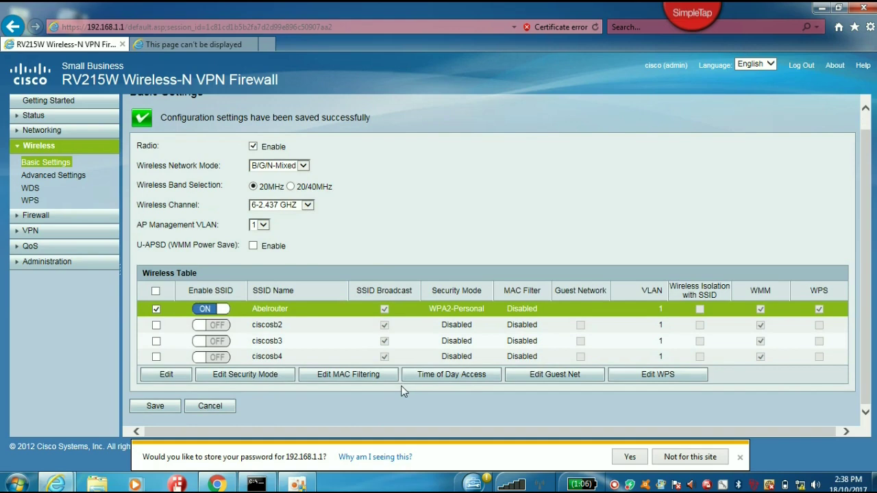
# Open Abelrouter's security settings and unmask the existing security key
pyautogui.click(242, 378)
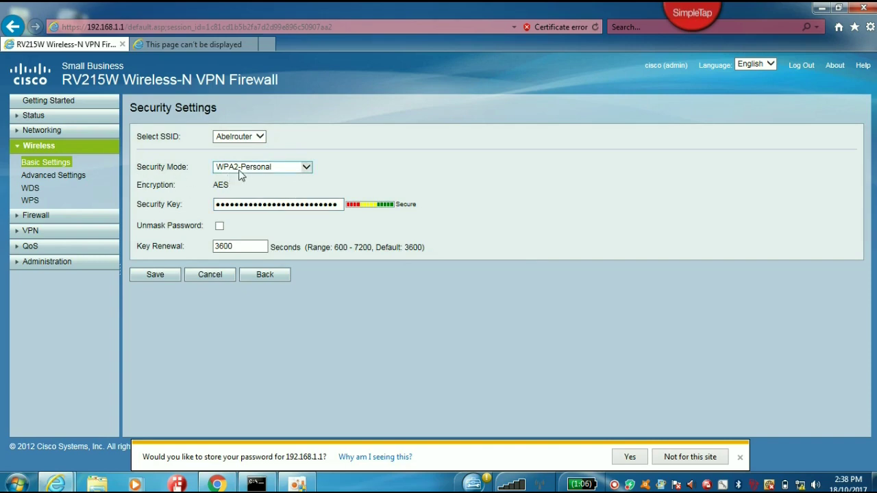
pyautogui.click(600, 102)
pyautogui.click(341, 204)
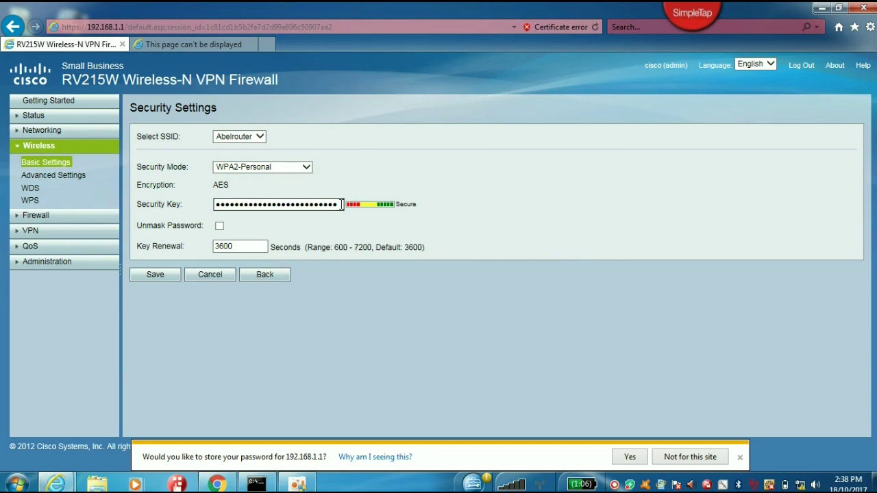
pyautogui.click(220, 227)
pyautogui.click(334, 205)
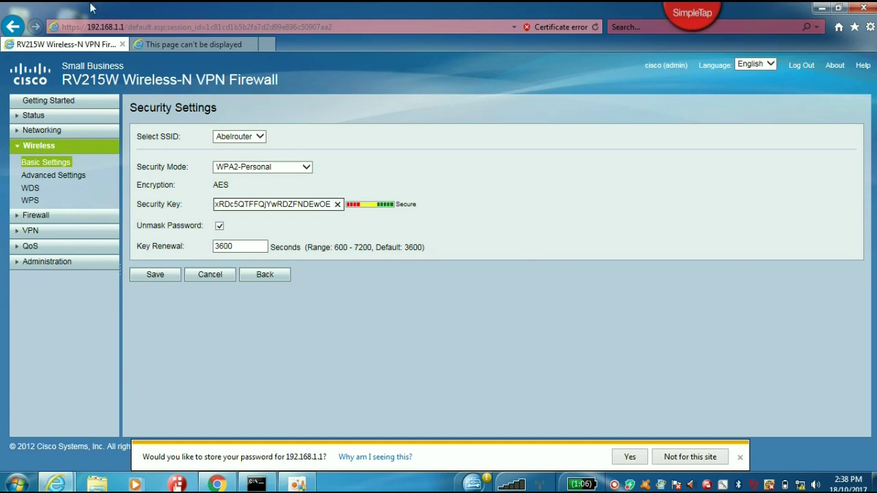
pyautogui.moveTo(327, 205); pyautogui.dragTo(203, 209)
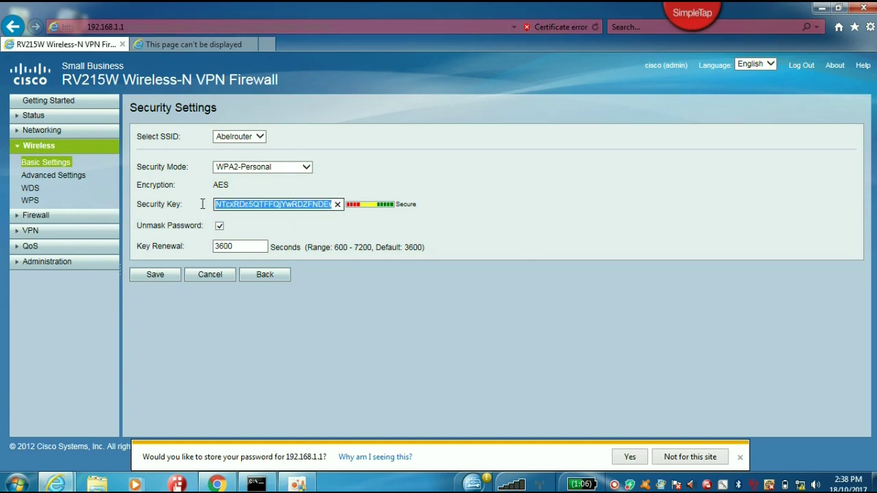
pyautogui.click(203, 209)
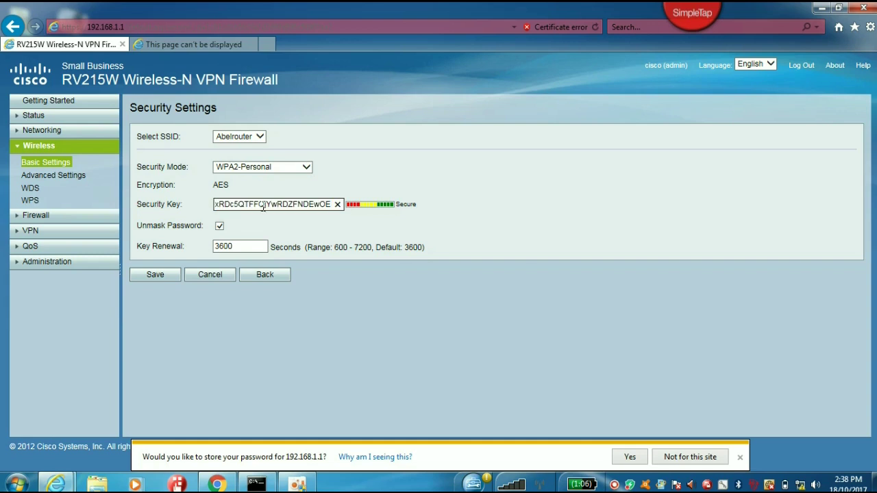
pyautogui.press('BackSpace')
pyautogui.press('BackSpace')
pyautogui.press('BackSpace')
pyautogui.press('BackSpace')
pyautogui.press('BackSpace')
pyautogui.press('BackSpace')
pyautogui.press('BackSpace')
pyautogui.press('BackSpace')
pyautogui.press('BackSpace')
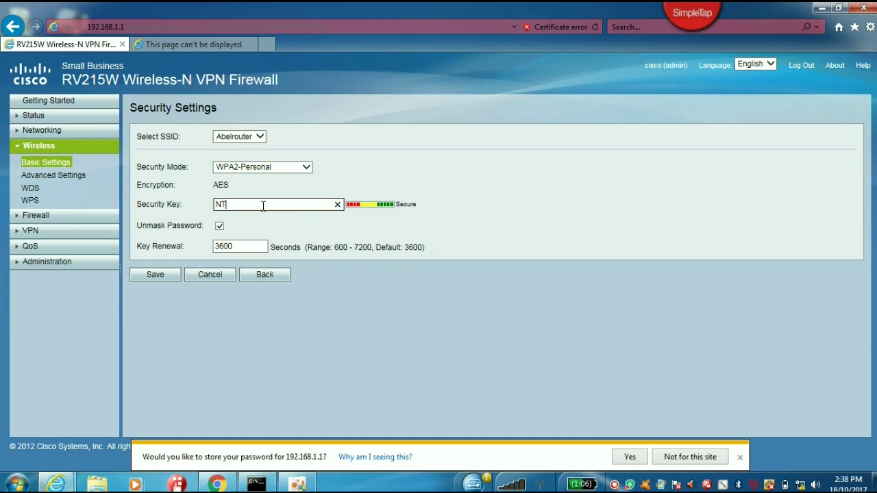
pyautogui.press('BackSpace')
pyautogui.press('BackSpace')
pyautogui.press('BackSpace')
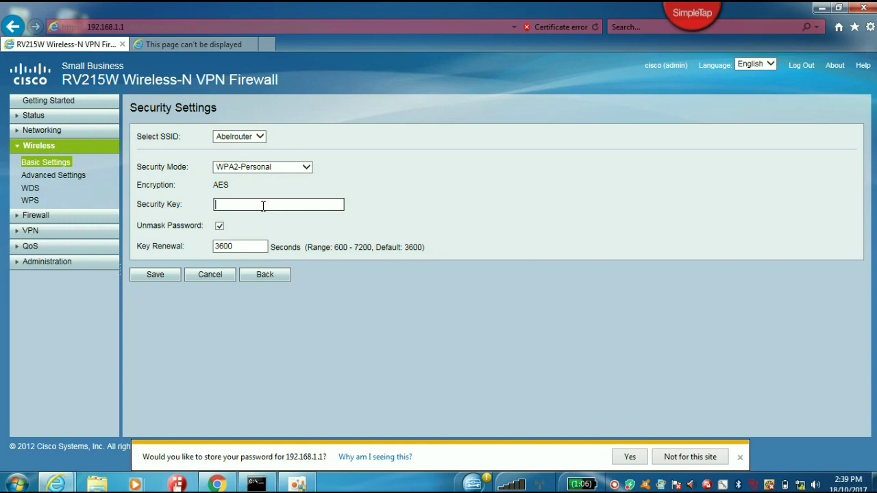
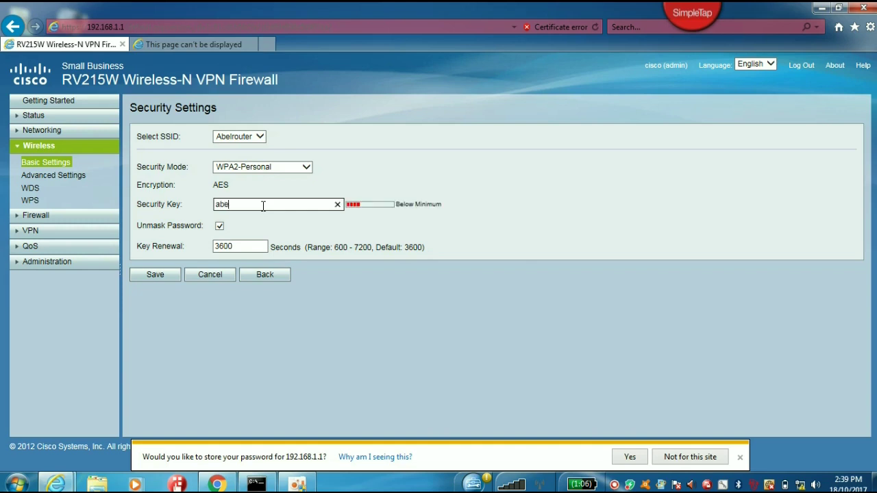
pyautogui.click(219, 227)
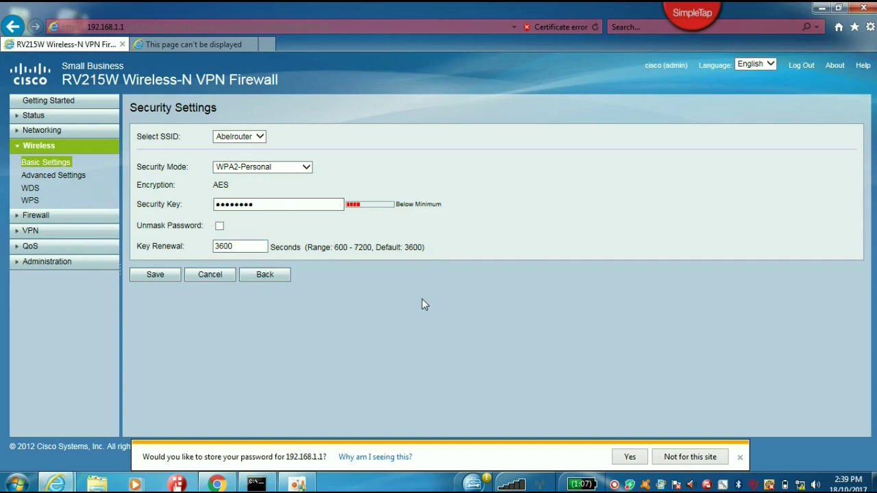
pyautogui.click(158, 277)
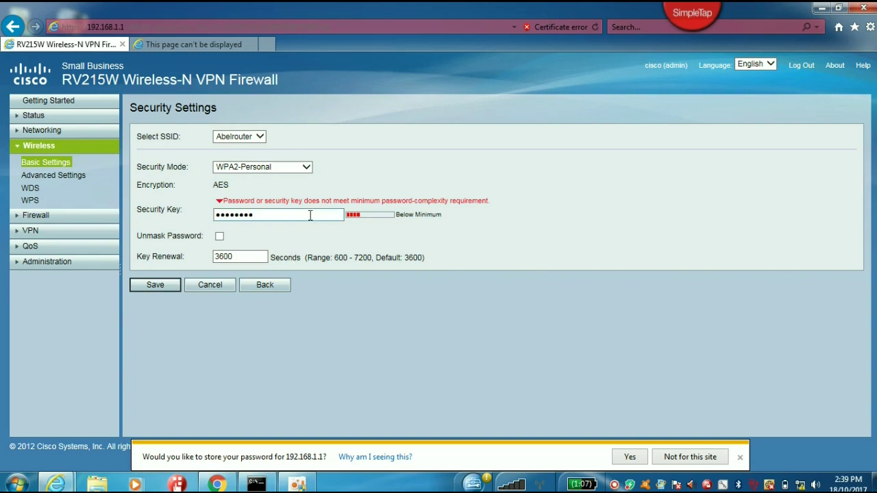
pyautogui.click(220, 235)
pyautogui.click(263, 216)
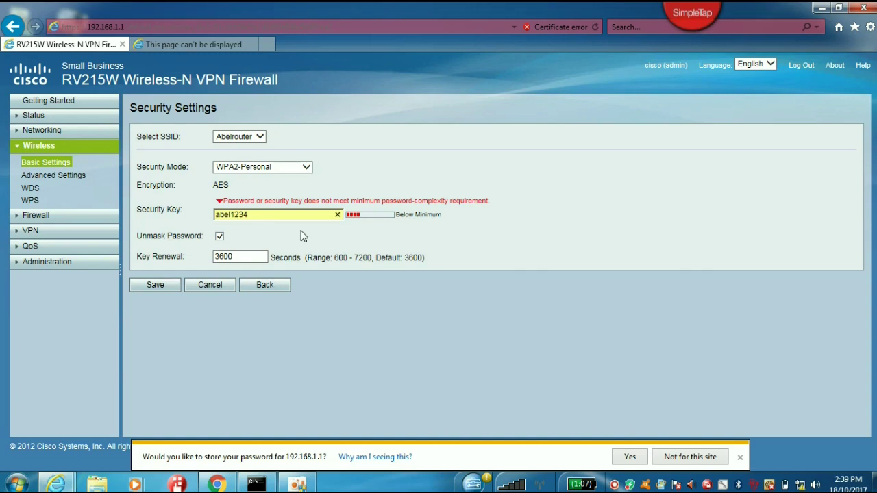
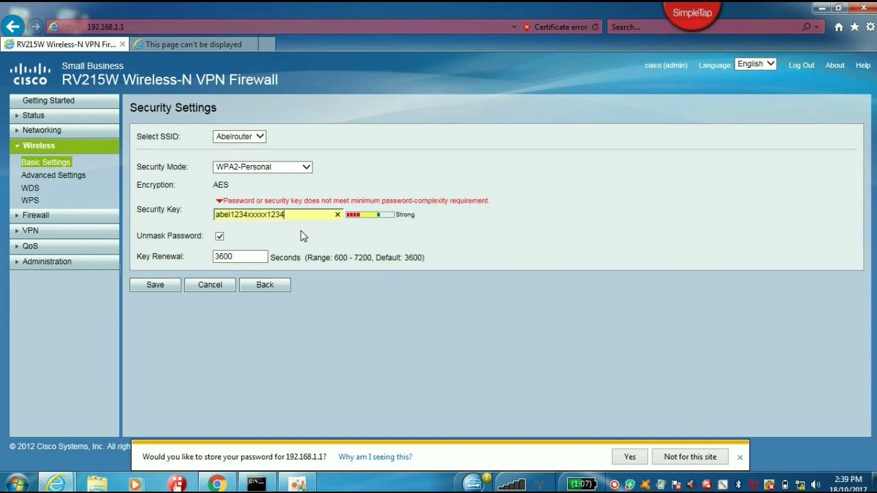
pyautogui.click(220, 237)
pyautogui.click(160, 289)
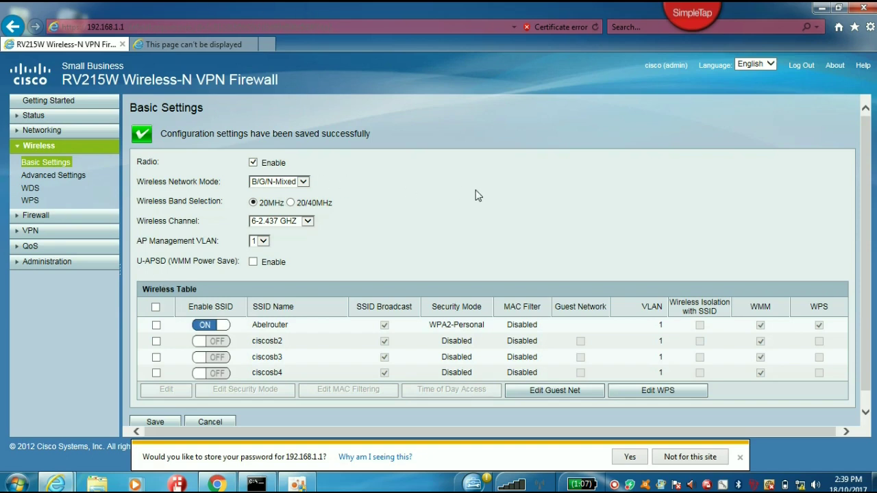
# Switch to the second browser tab showing 'This page can't be displayed'
pyautogui.scroll(-1, 483, 194)
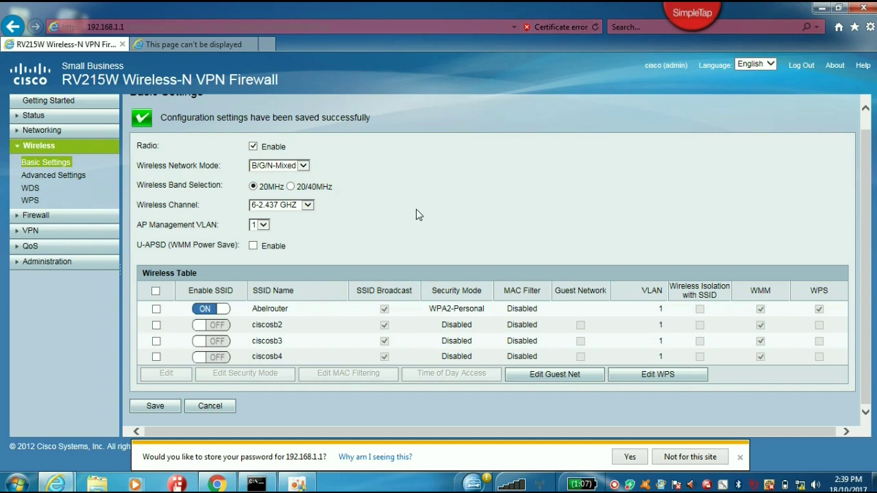
pyautogui.click(202, 46)
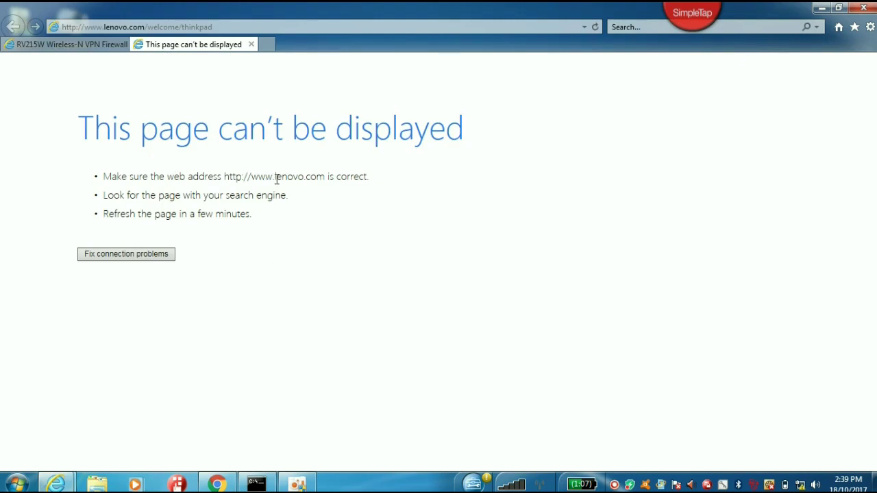
# Return to the 'RV215W Wireless-N VPN Firewall' tab
pyautogui.click(66, 45)
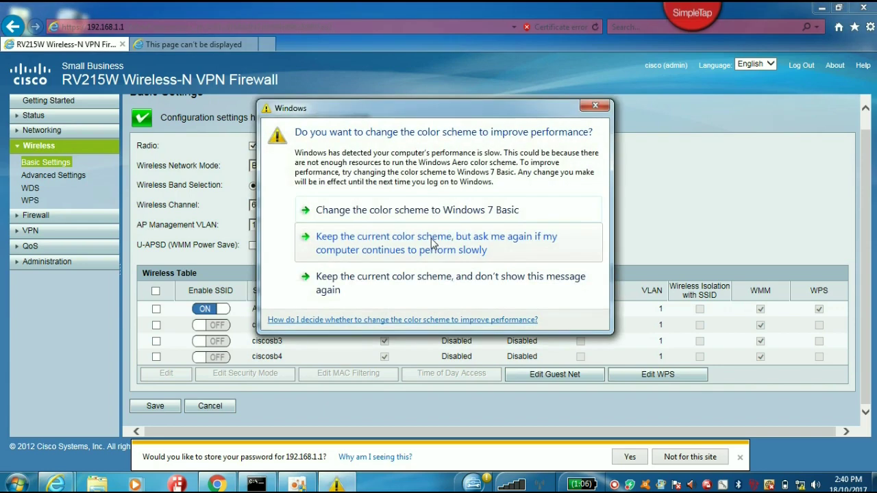
# Close the Windows colour-scheme prompt covering the saved wireless settings
pyautogui.click(595, 107)
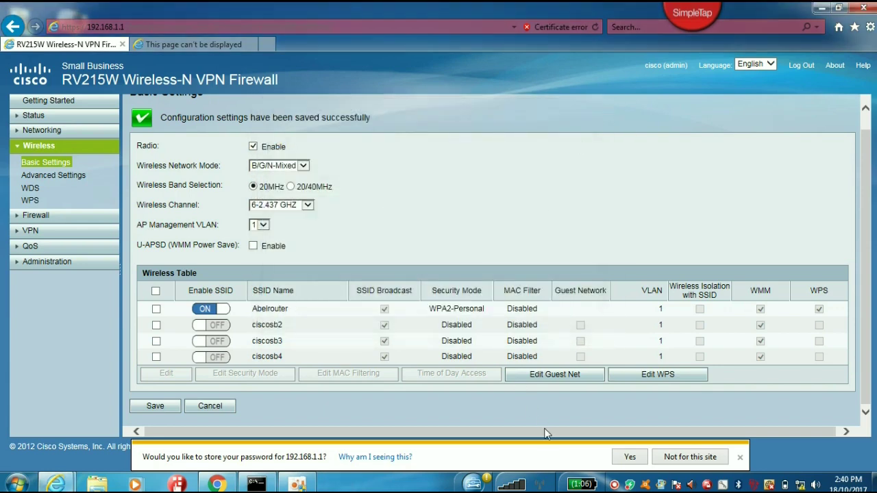